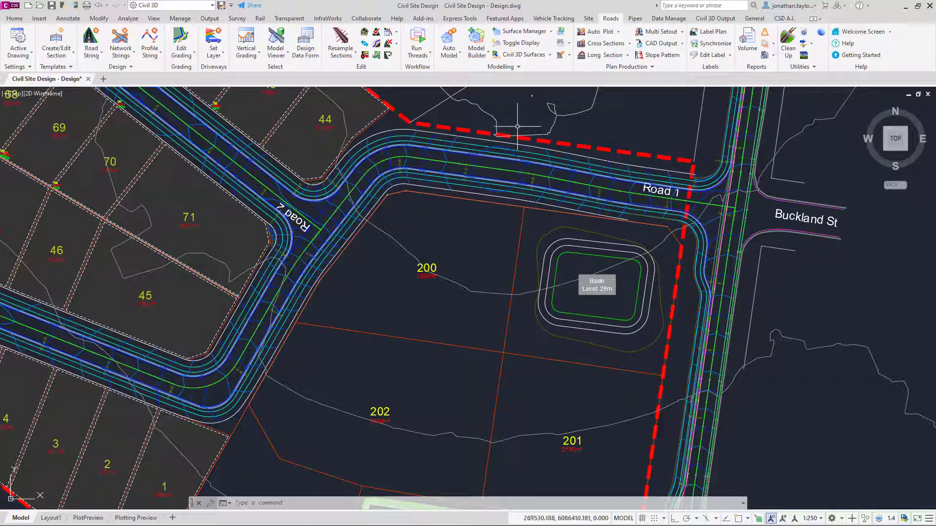
left_click(526, 44)
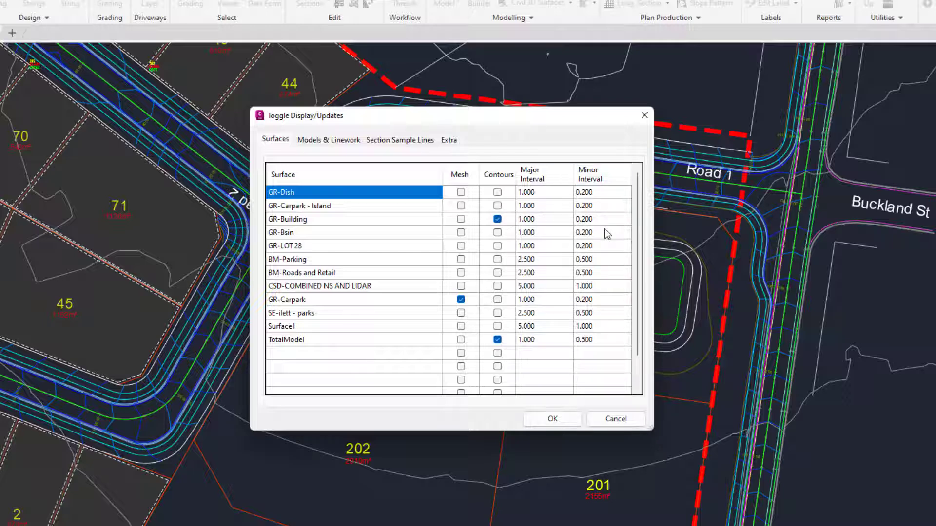
On Models & Linework, switch TotalModel to CAD Entities with Fast Draw off, and apply
left_click(332, 141)
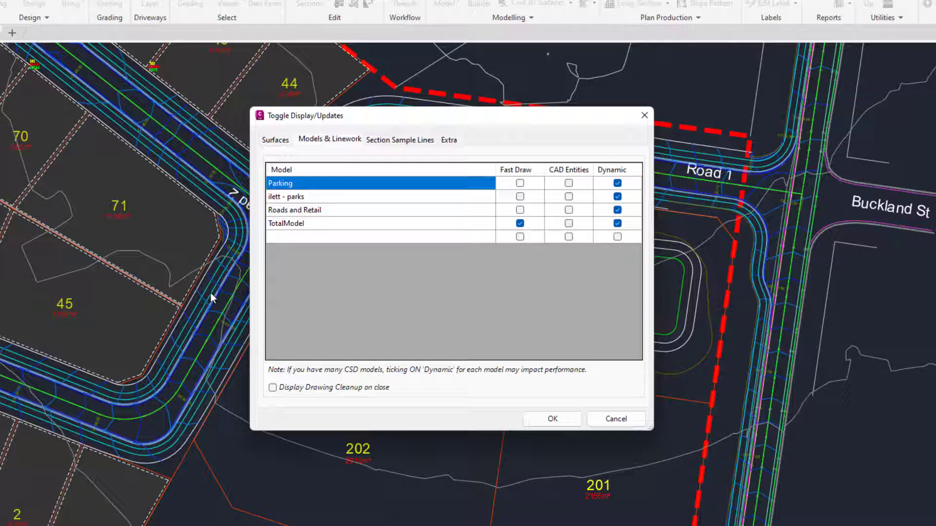
left_click(569, 225)
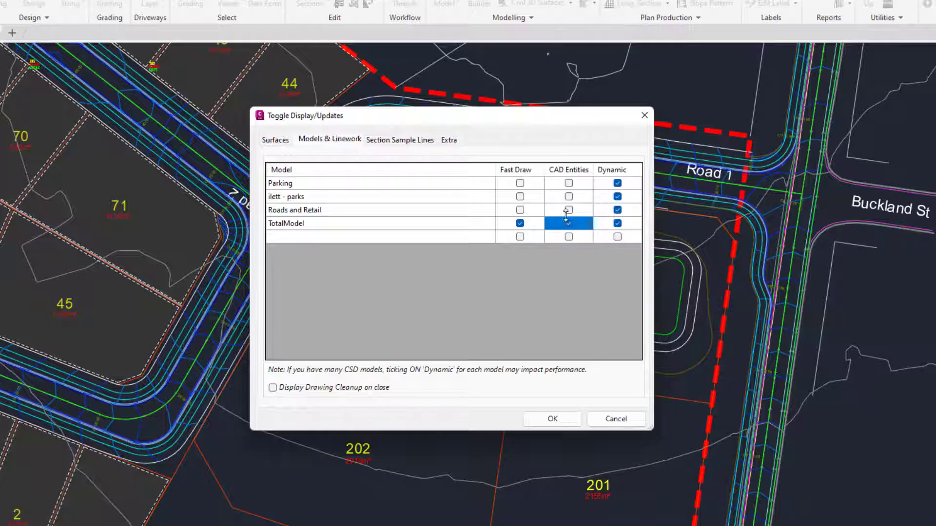
left_click(521, 224)
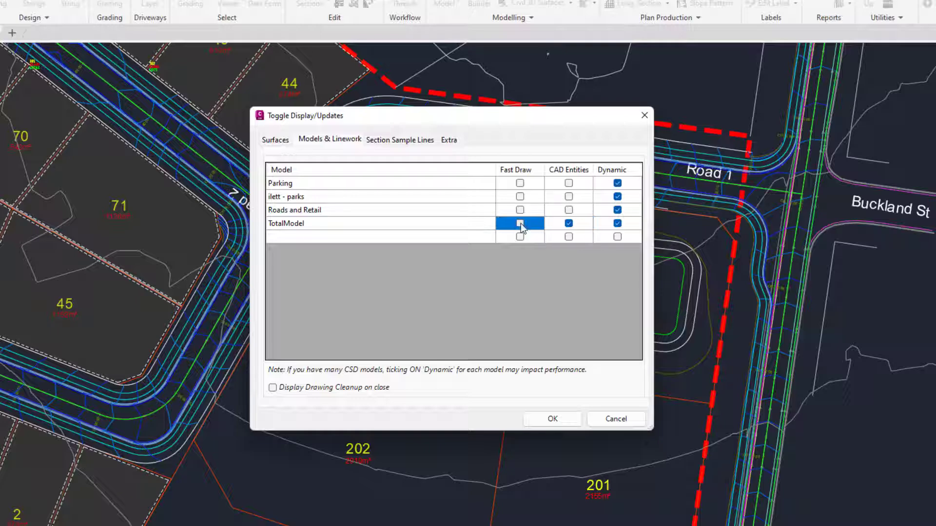
left_click(539, 422)
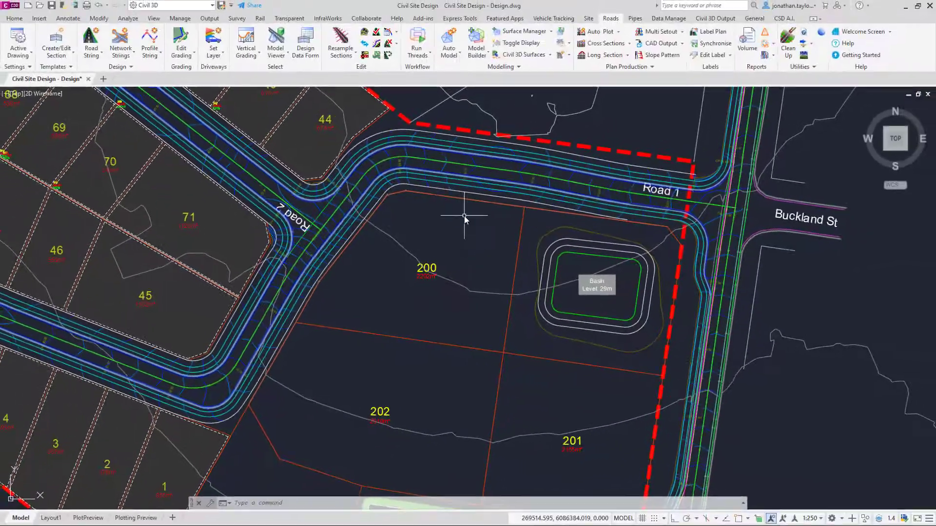
Select a road string to inspect its CAD linework, then clear the selection
left_click(446, 181)
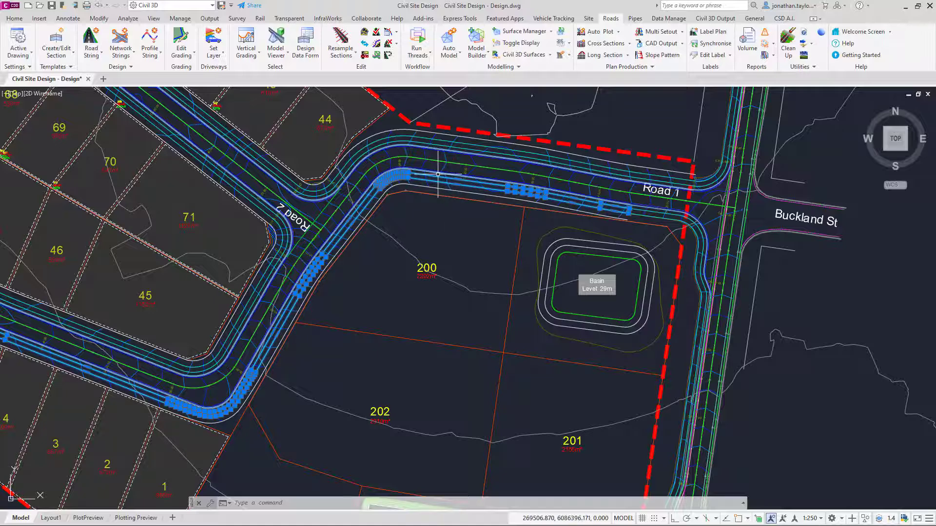
key("Escape")
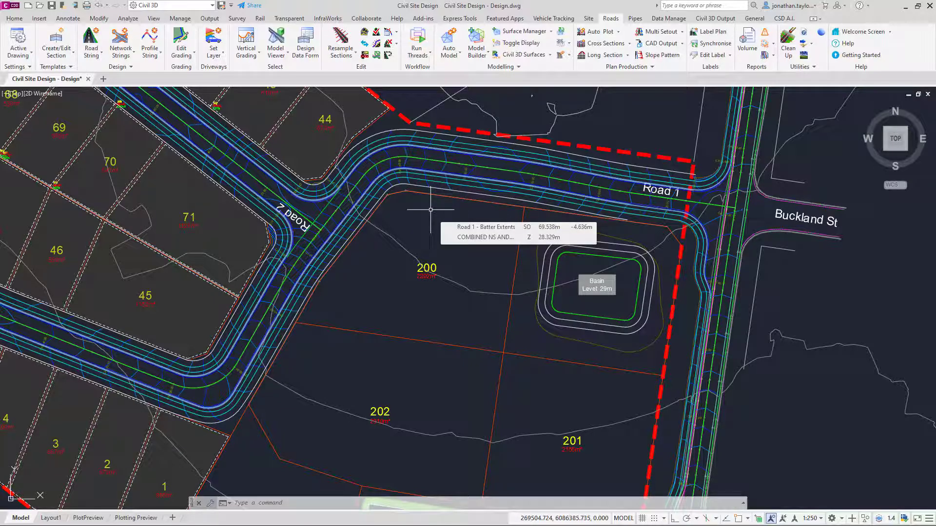
Restore Fast Draw for TotalModel with CAD Entities off, enabling Display Drawing Cleanup on close
left_click(521, 43)
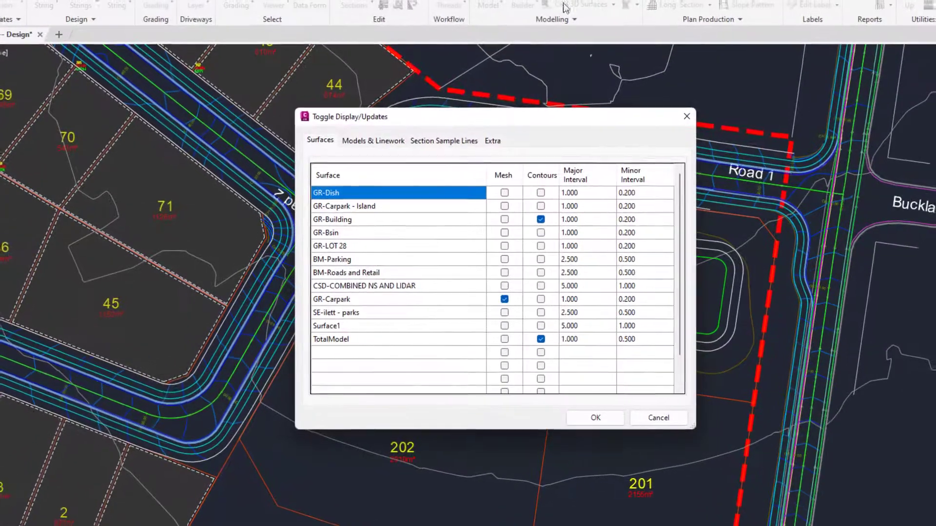
left_click(365, 165)
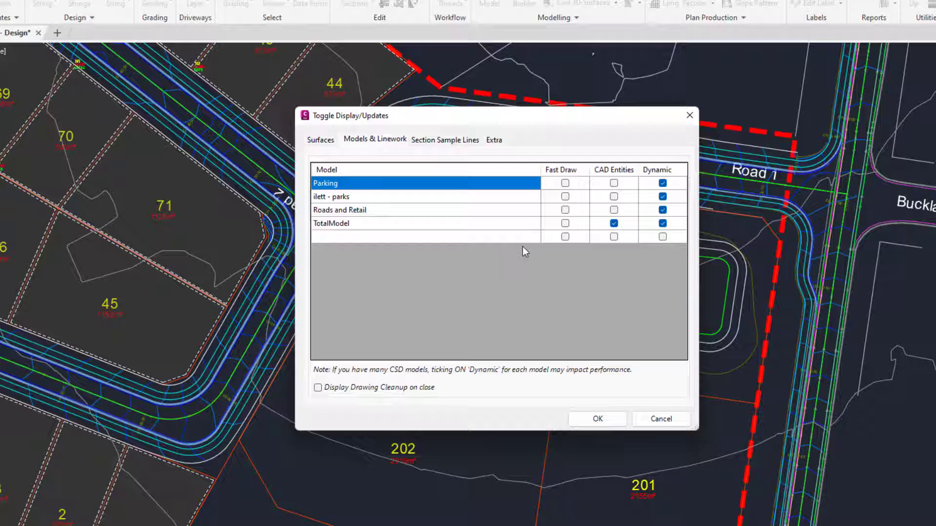
left_click(565, 223)
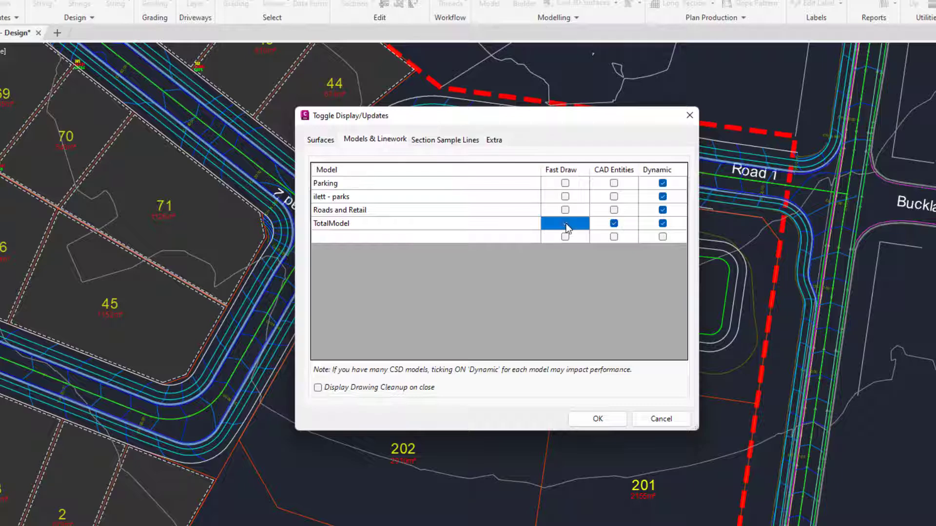
left_click(614, 225)
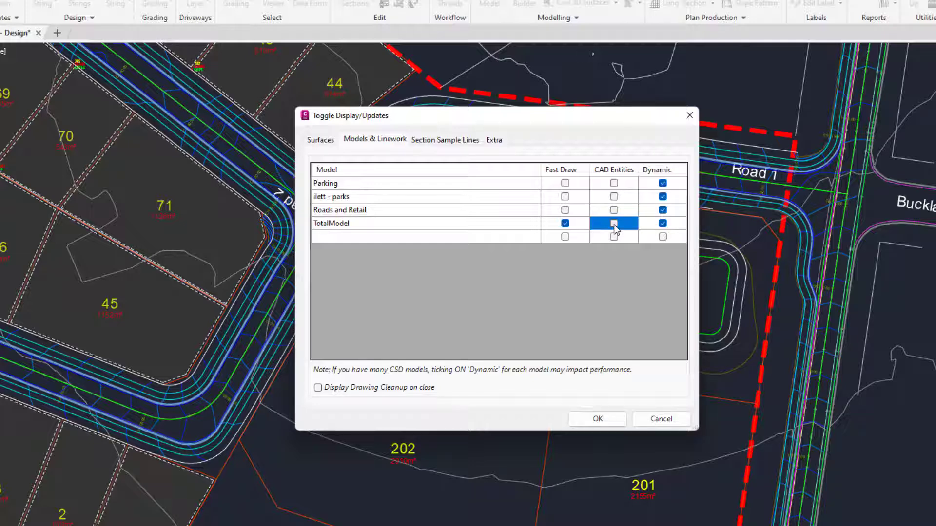
left_click(318, 388)
left_click(605, 420)
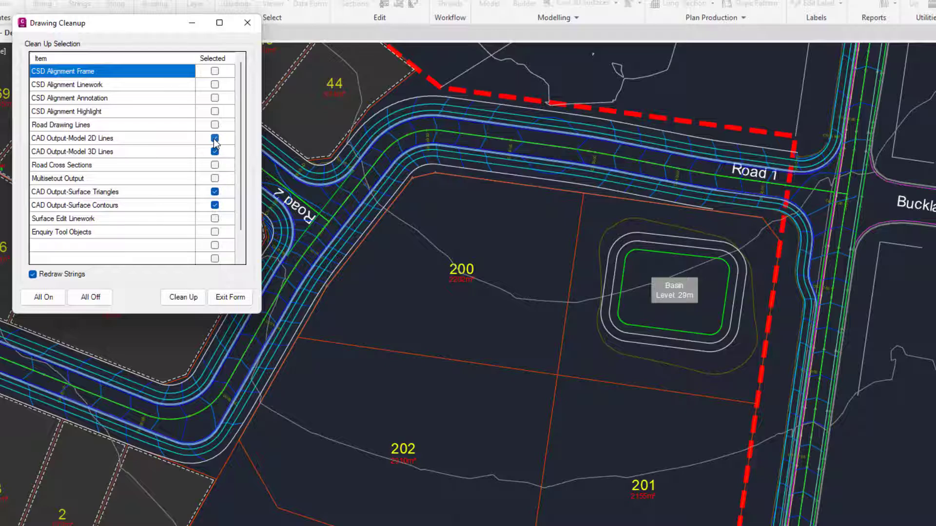
Run Clean Up in Drawing Cleanup to remove leftover CAD output linework
left_click(184, 297)
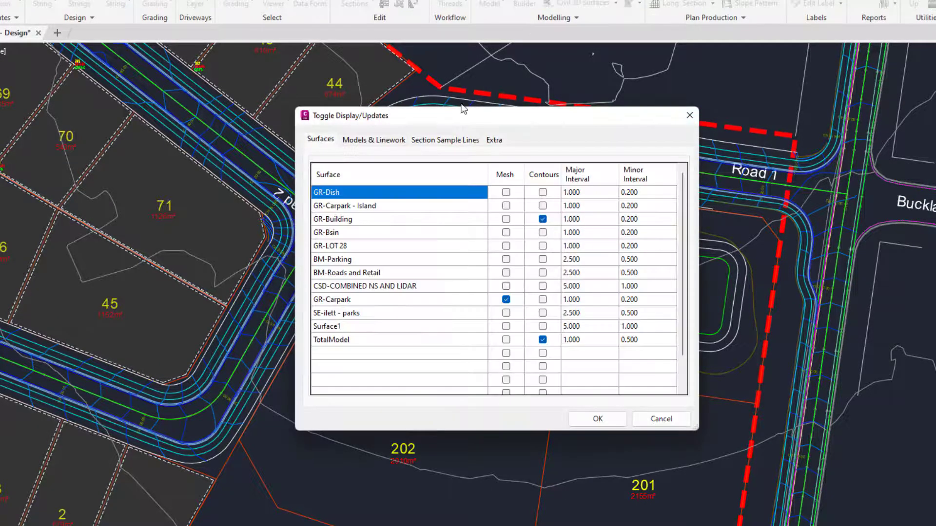
Tick Displayed on Section Sample Lines for Road 1, Road 2 and Road 3
left_click(439, 140)
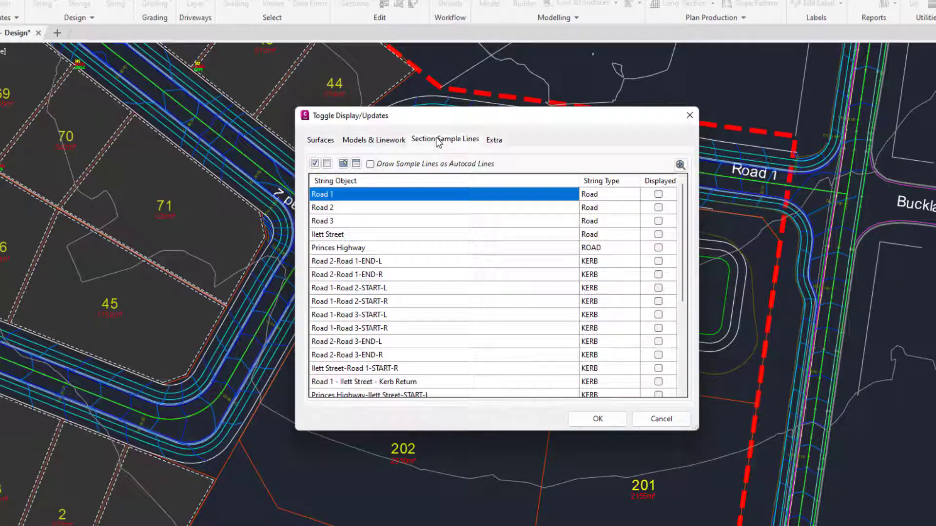
left_click(659, 195)
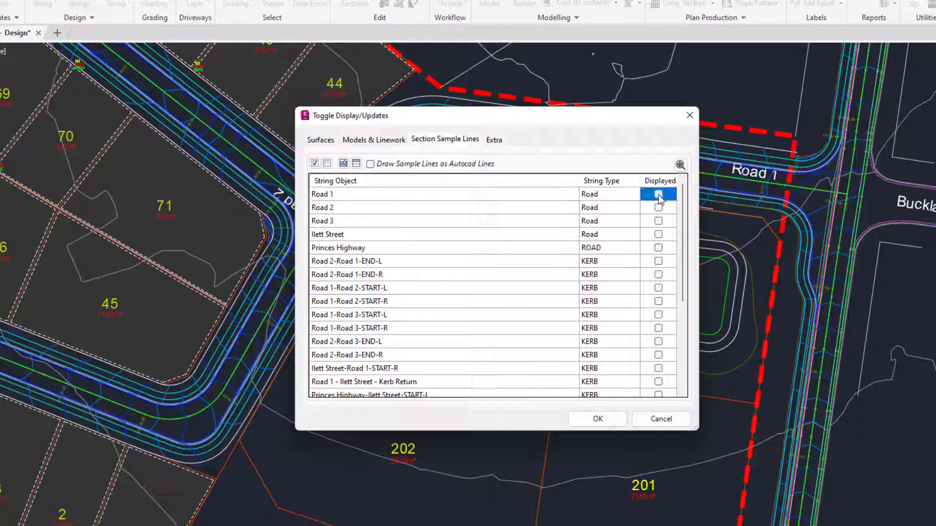
left_click(659, 195)
left_click(658, 208)
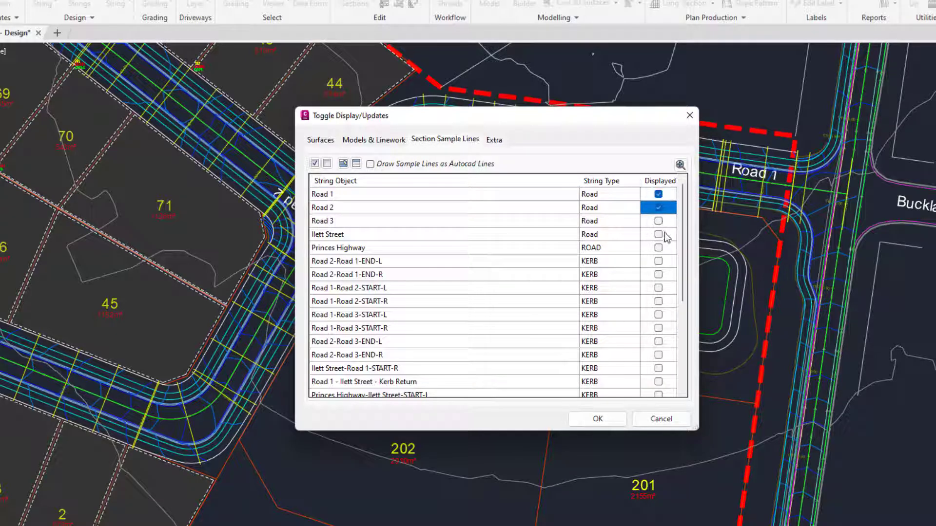
left_click(659, 221)
left_click(659, 221)
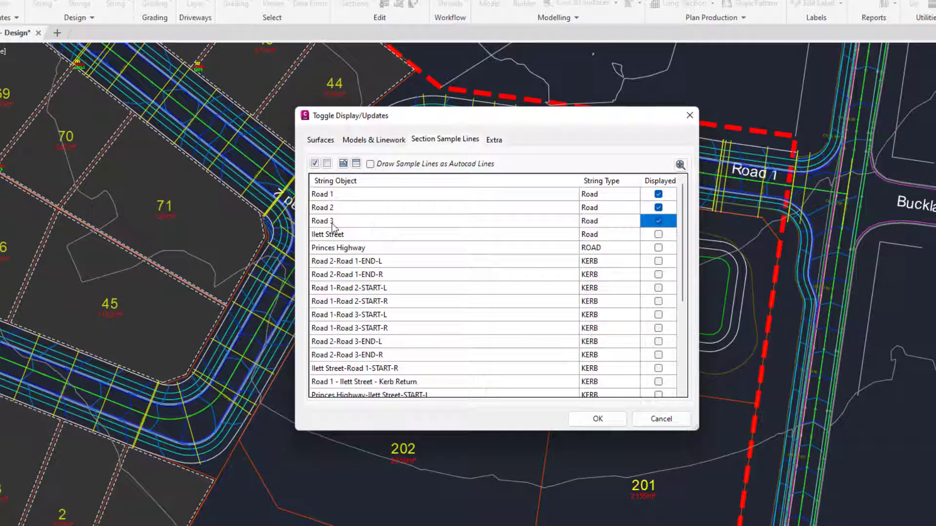
Select the Road 1–3 rows and toggle their sample lines, leaving all three hidden
left_click(336, 221)
left_click(343, 211, "shift")
left_click(342, 196, "shift")
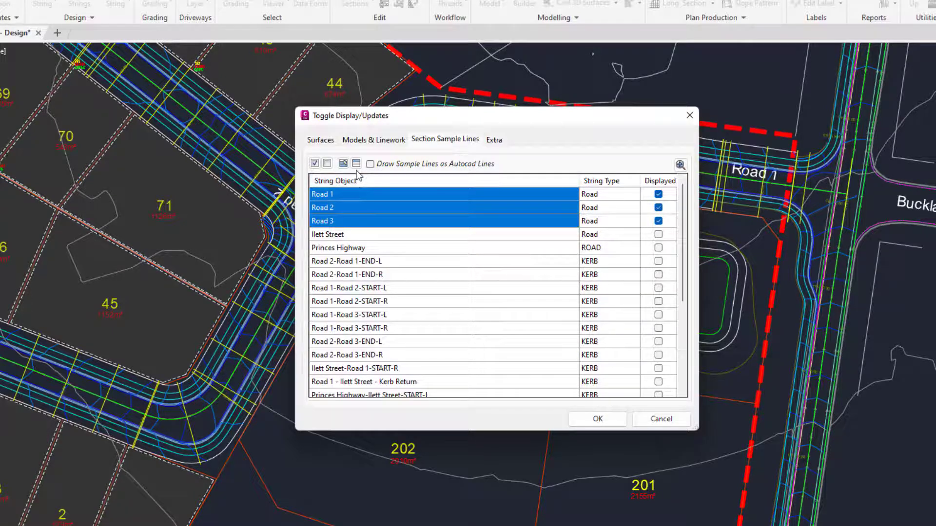
left_click(327, 165)
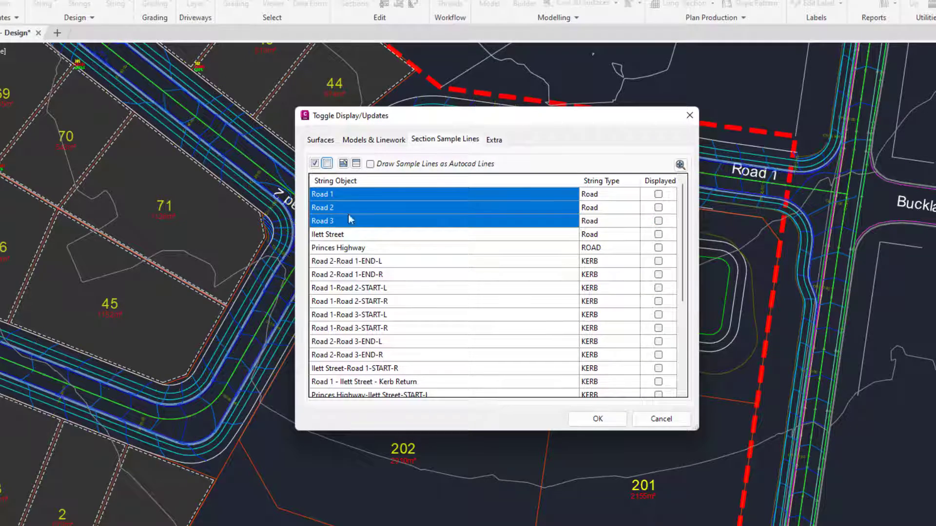
left_click(658, 222)
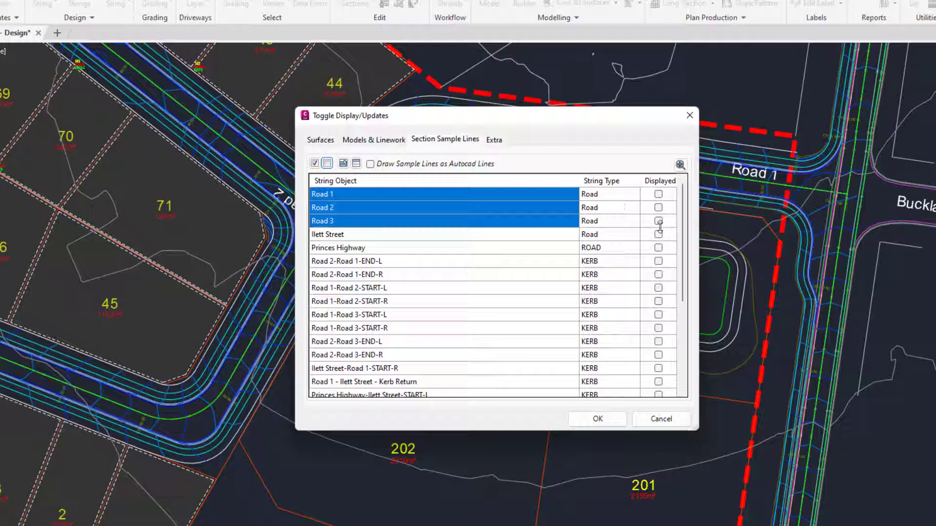
left_click(327, 164)
left_click(327, 165)
On Extra, set Thread to ~Refresh Labels and Clean-up Linework with dynamic updating on
left_click(494, 140)
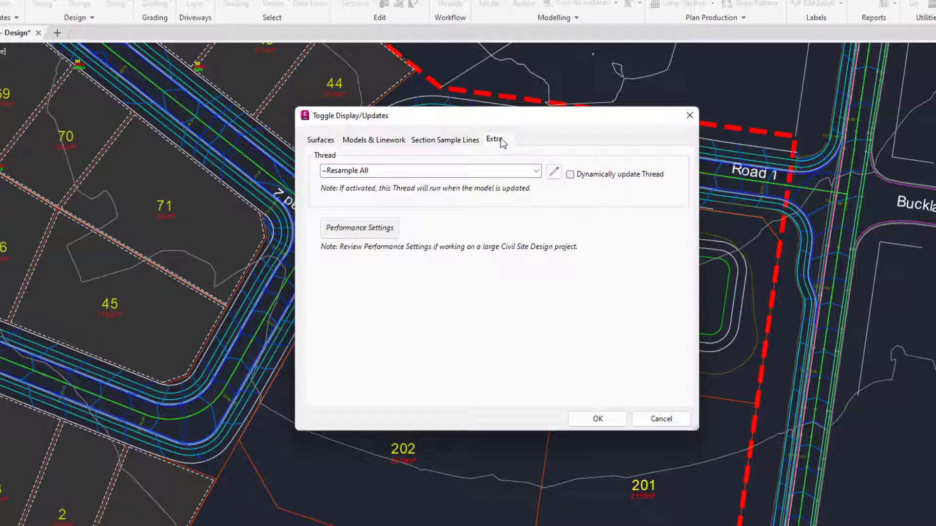
left_click(536, 172)
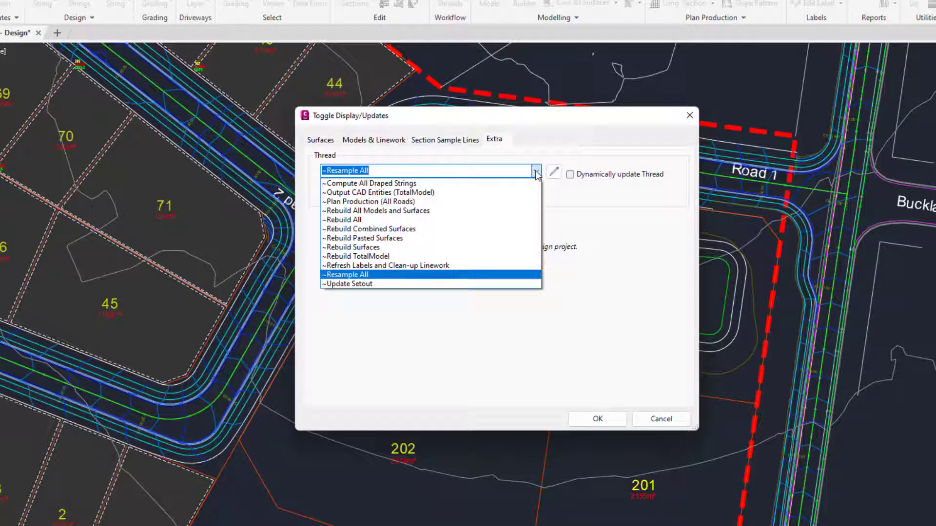
left_click(393, 266)
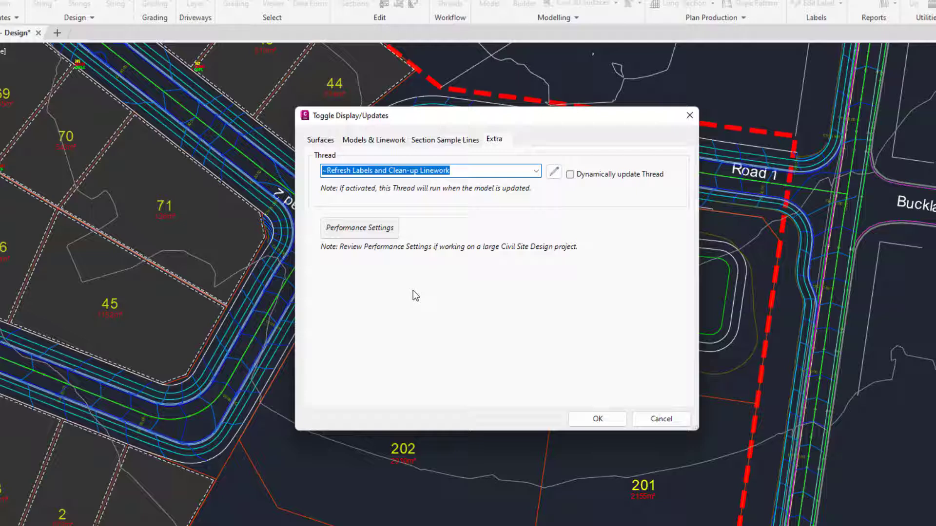
left_click(570, 176)
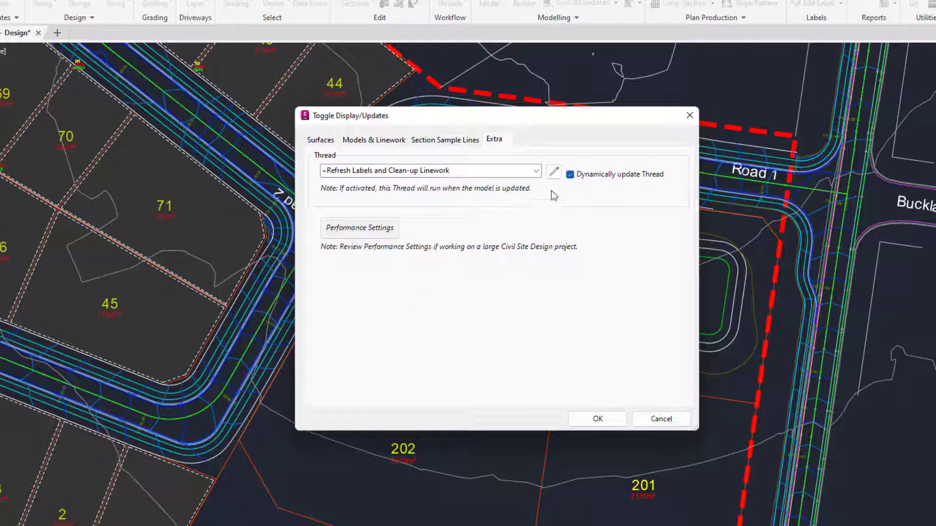